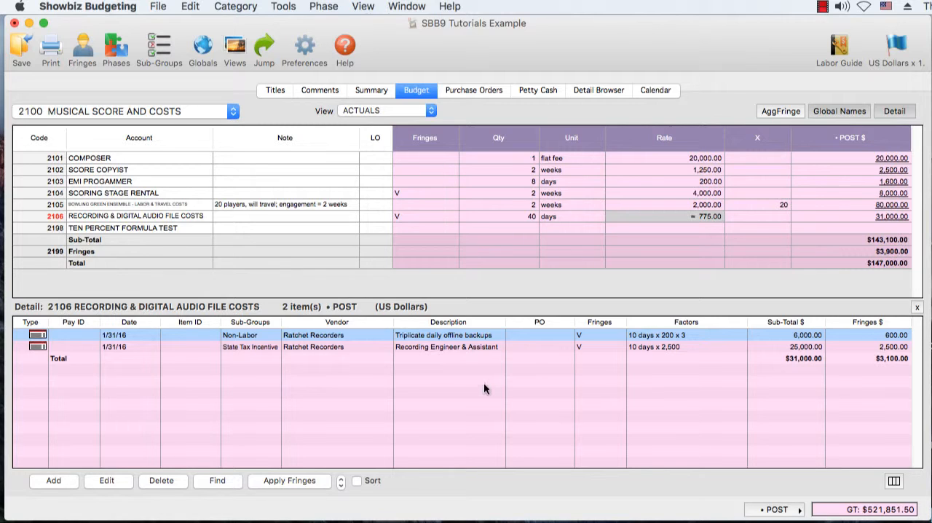
# - Define a simple fringe range over both POST detail items of account 2106 Recording & Digital Audio File Costs
pyautogui.keyDown('shift'); pyautogui.click(360, 344); pyautogui.keyUp('shift')
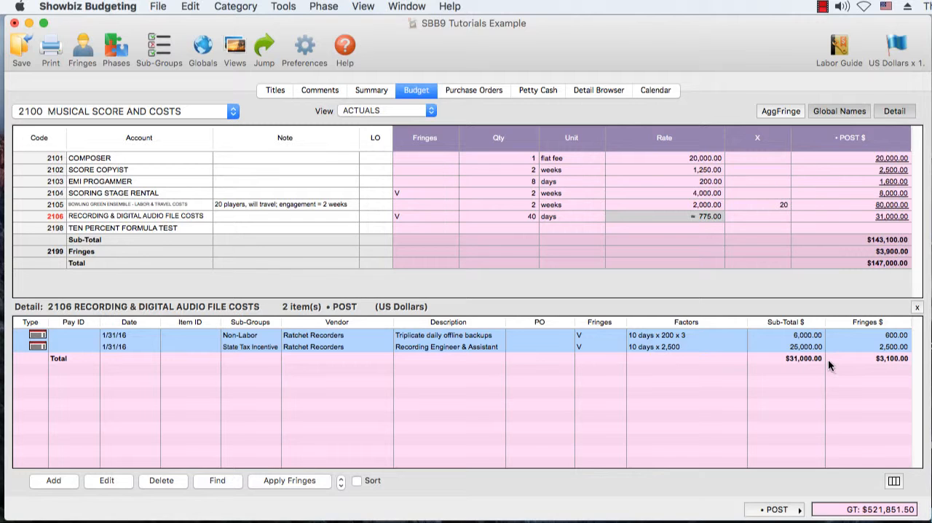
pyautogui.rightClick(782, 346)
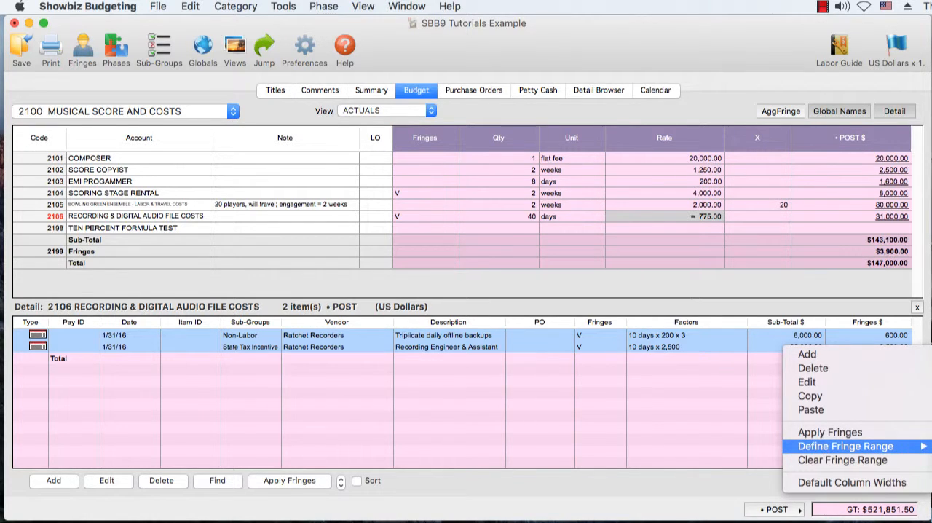
pyautogui.click(929, 446)
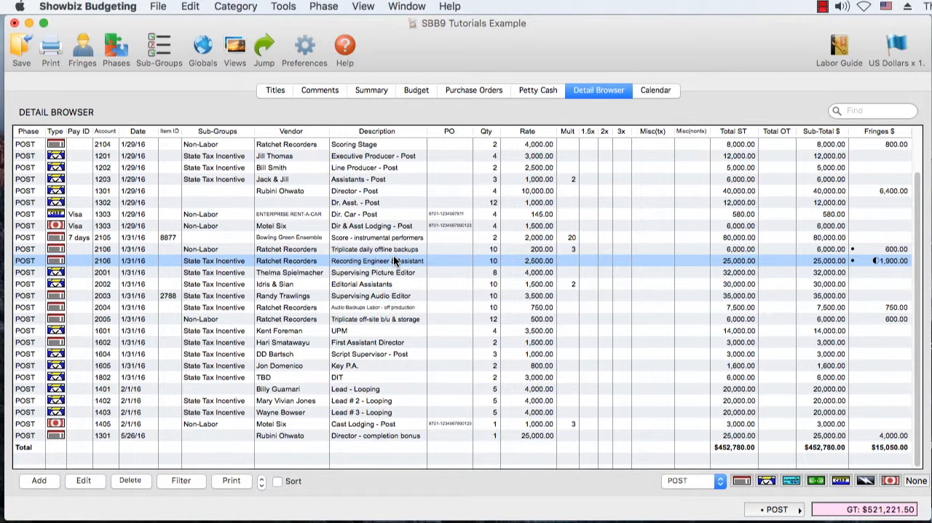
# - Examine the fringe amounts and range markers of the two account 2106 items in the Detail Browser
pyautogui.click(379, 249)
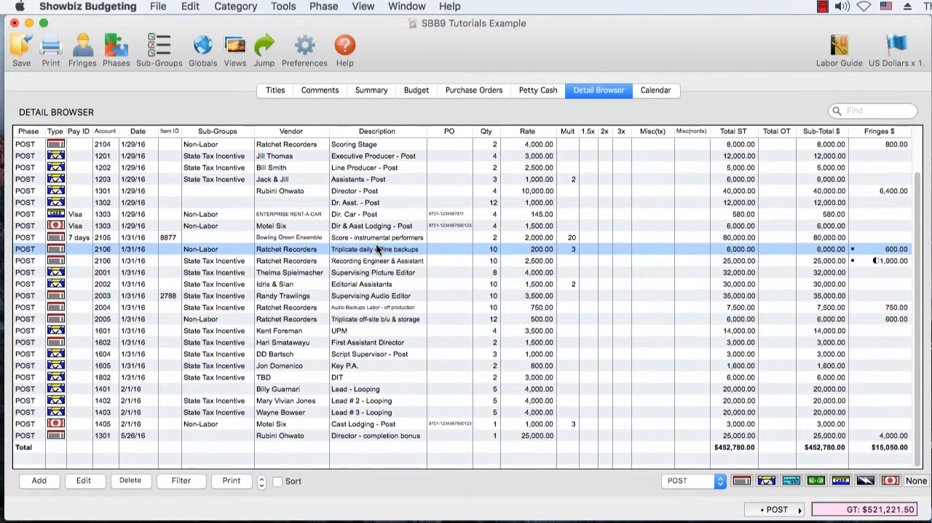
pyautogui.click(379, 261)
pyautogui.click(387, 250)
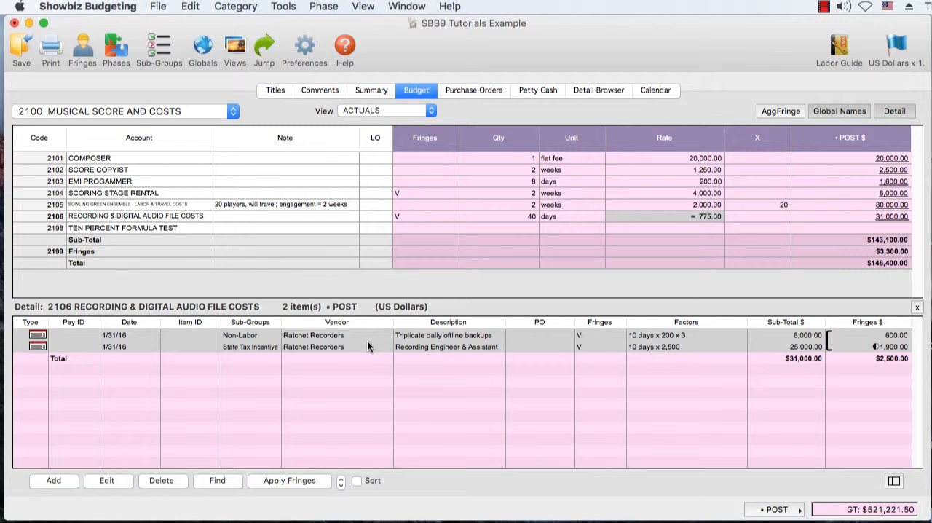
# - Clear the fringe range from the two detail items of account 2106
pyautogui.click(290, 7)
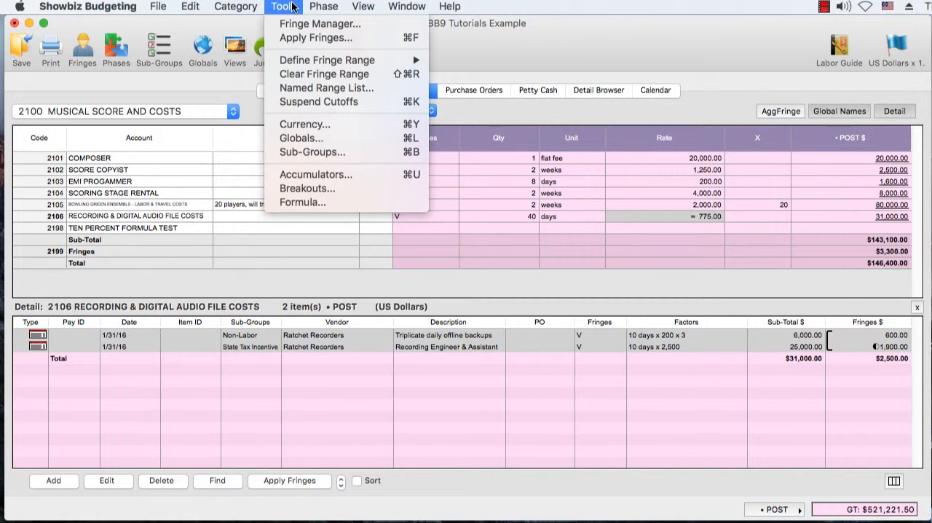
pyautogui.click(329, 74)
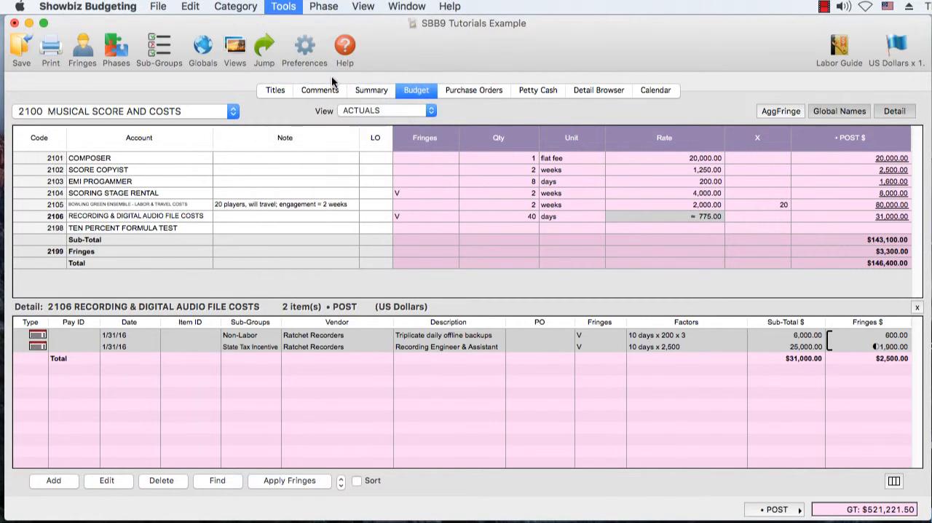
pyautogui.rightClick(658, 336)
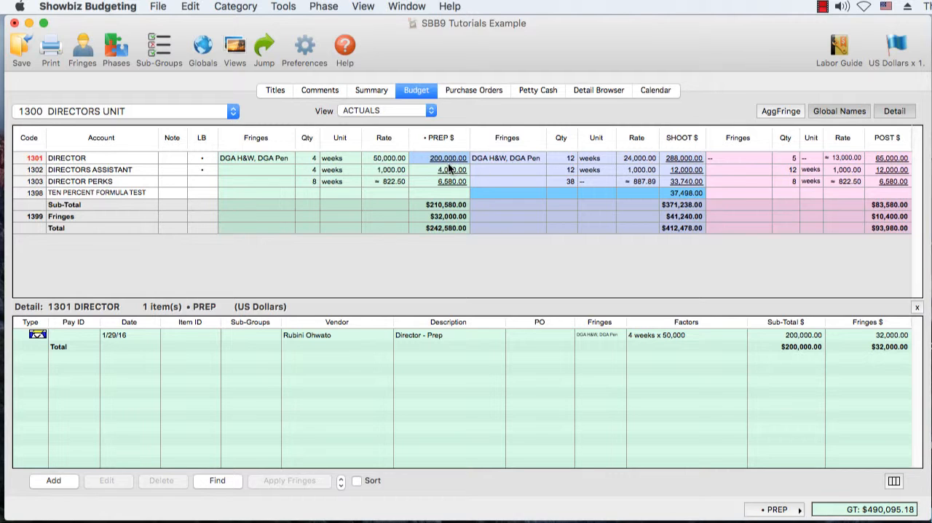
# - Create a named fringe range DIR with the description "DGA DIRECTOR P&W" and apply it to the Director - Prep item of account 1301
pyautogui.click(432, 338)
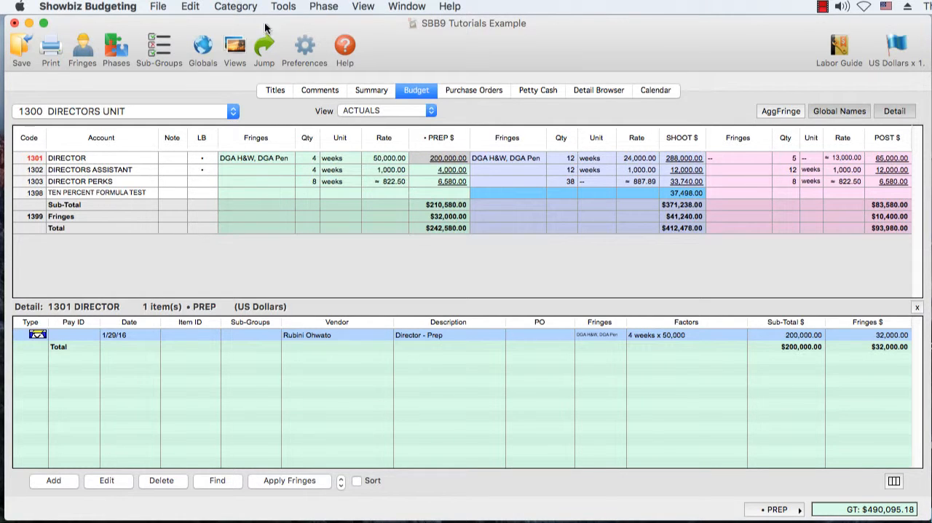
pyautogui.click(282, 6)
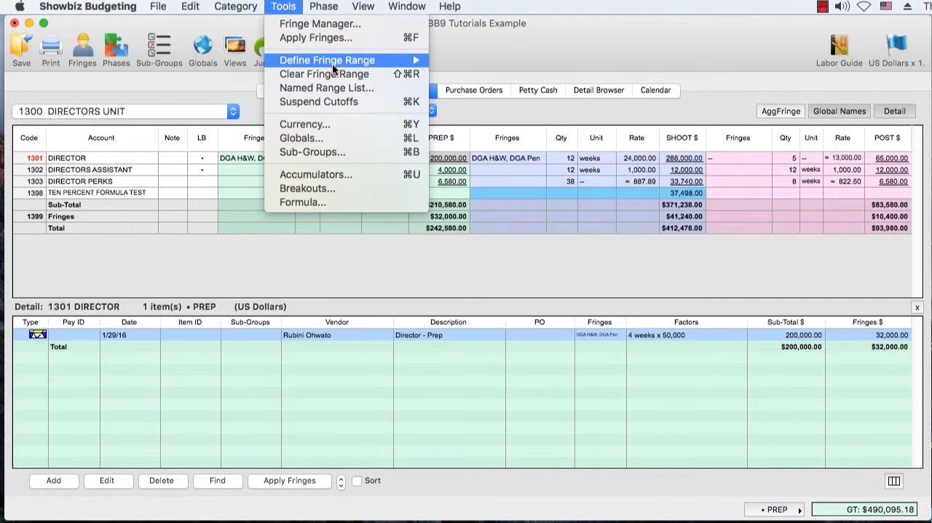
pyautogui.moveTo(337, 62)
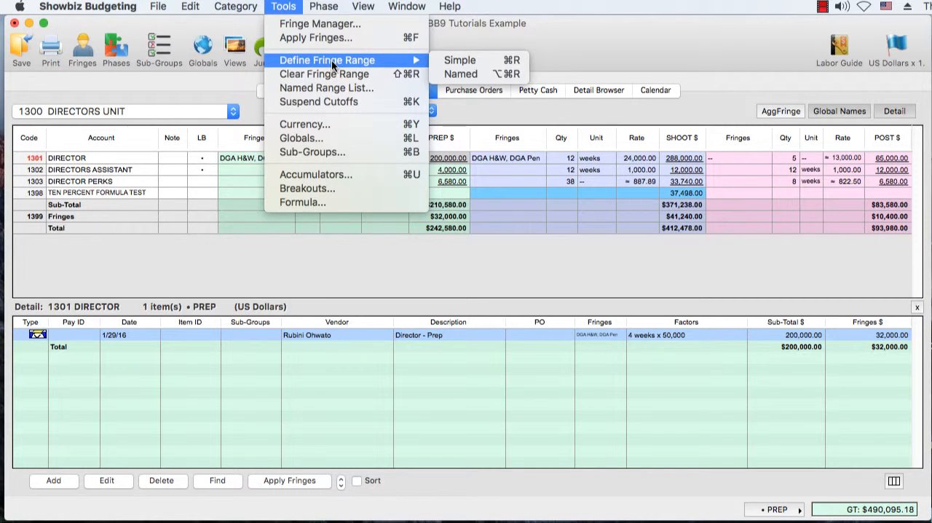
pyautogui.click(460, 76)
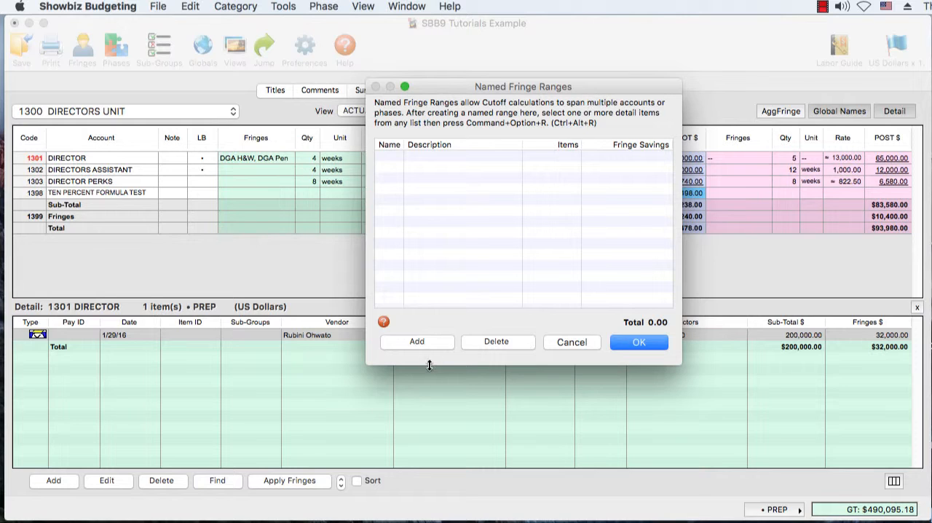
pyautogui.click(423, 343)
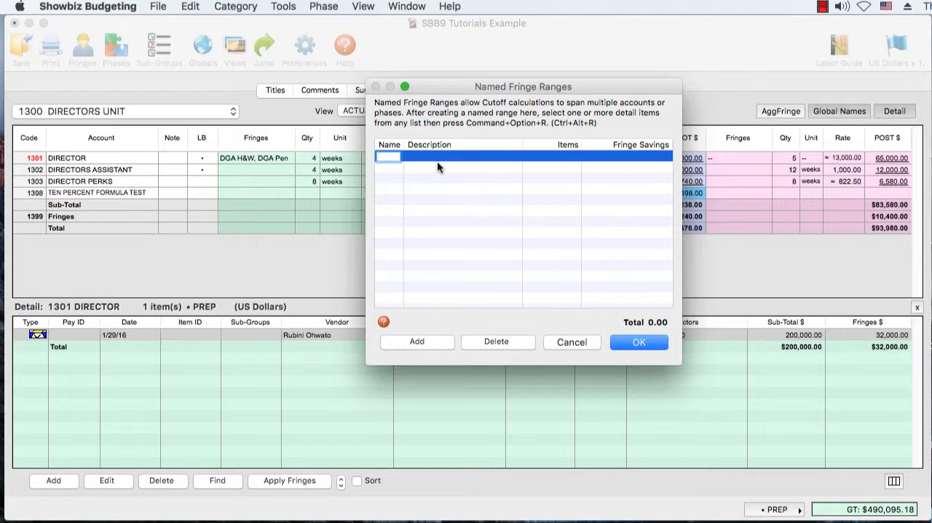
pyautogui.write('DIR')
pyautogui.click(444, 155)
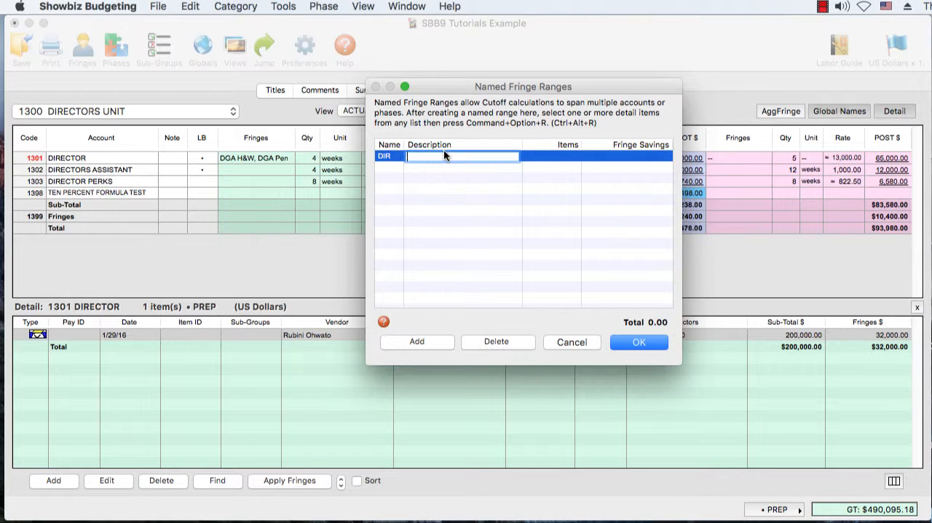
pyautogui.write('DGA DIRECTOR P&W')
pyautogui.click(634, 343)
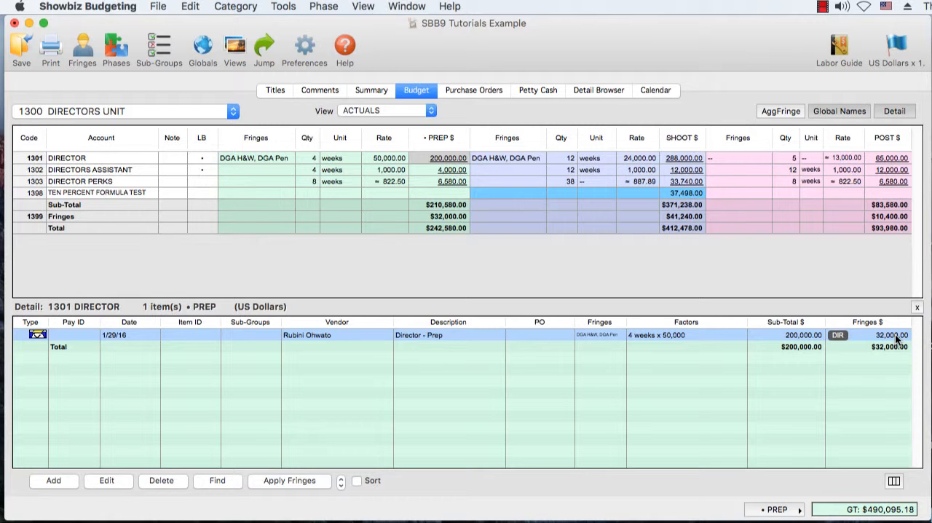
# - Assign the Director - Shoot detail item in the SHOOT phase of account 1301 to the named fringe range DIR
pyautogui.click(678, 158)
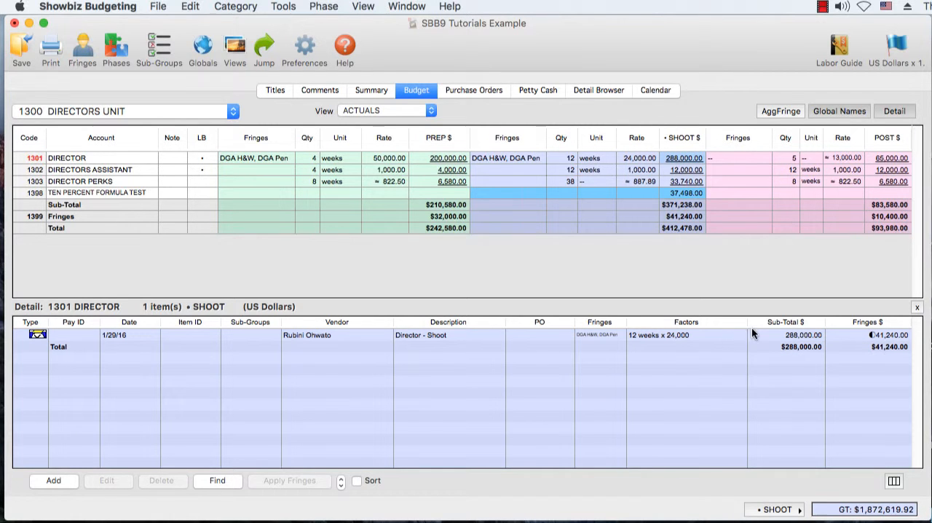
pyautogui.click(634, 336)
pyautogui.rightClick(633, 336)
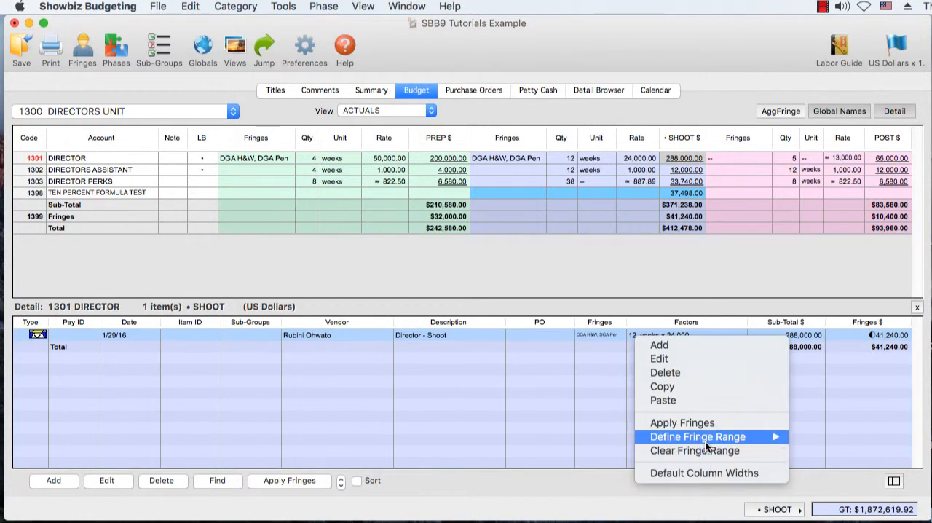
pyautogui.moveTo(745, 436)
pyautogui.click(811, 451)
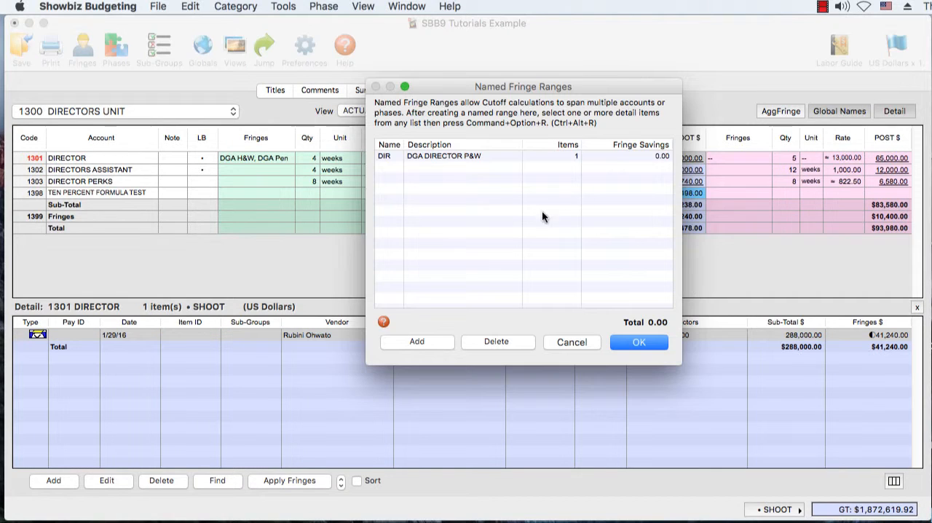
pyautogui.click(439, 157)
pyautogui.click(638, 342)
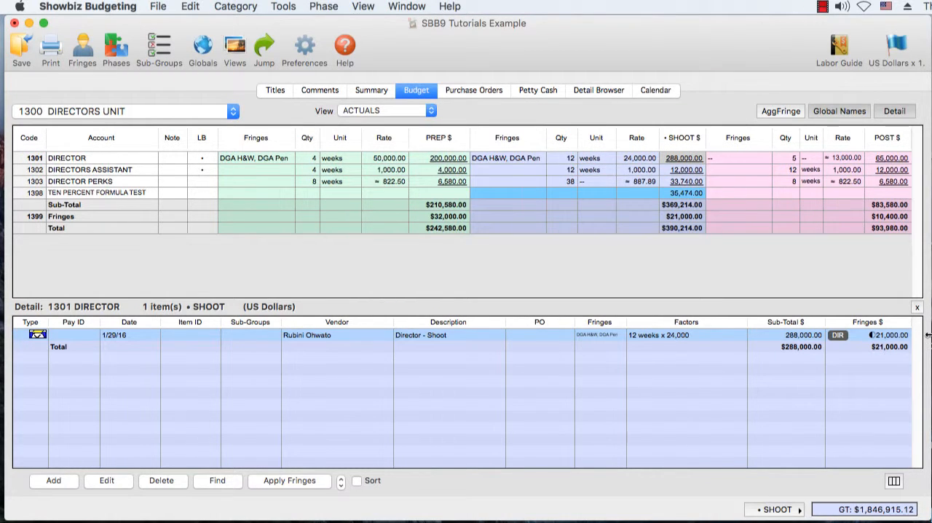
# - Assign both POST detail items of account 1301, Director - Post and Director - completion bonus, to the named fringe range DIR
pyautogui.click(885, 161)
pyautogui.rightClick(659, 342)
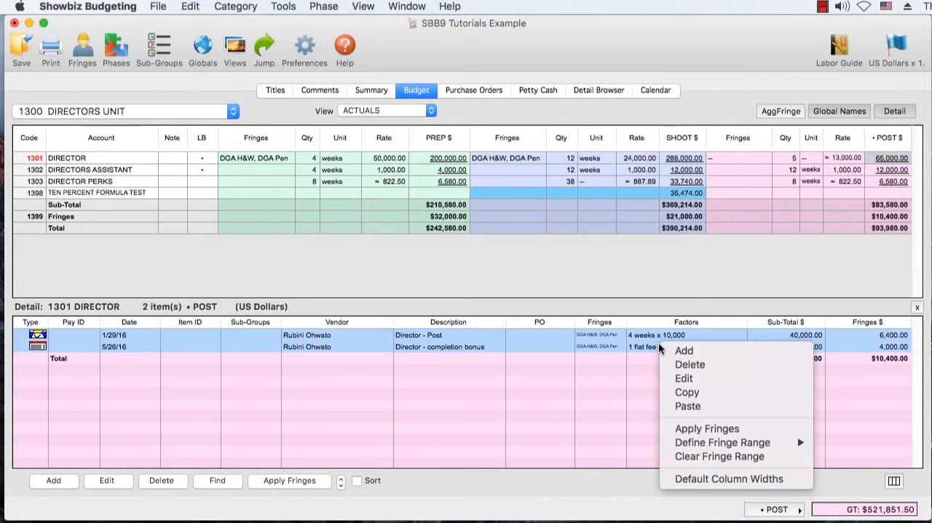
pyautogui.moveTo(739, 445)
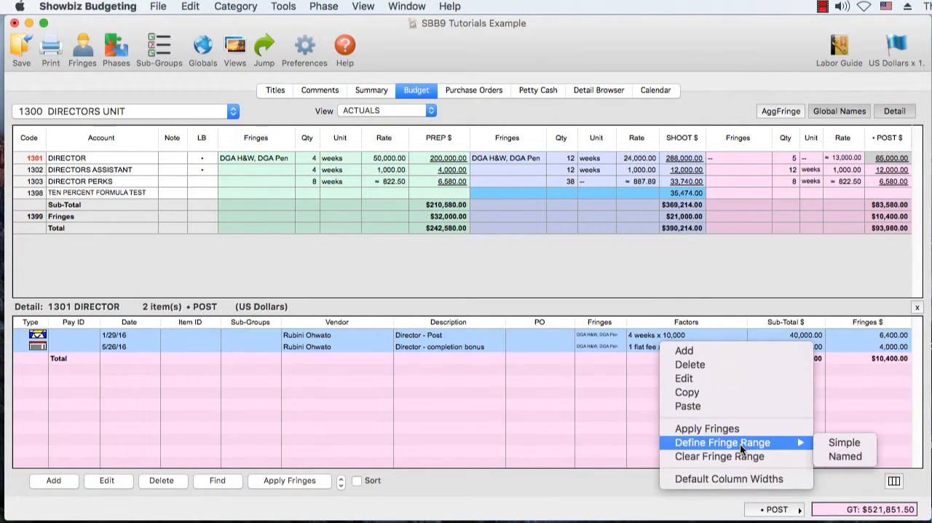
pyautogui.click(857, 458)
pyautogui.click(624, 343)
# - Review the item count and fringe savings of the DIR range in the Named Fringe Ranges list
pyautogui.rightClick(628, 343)
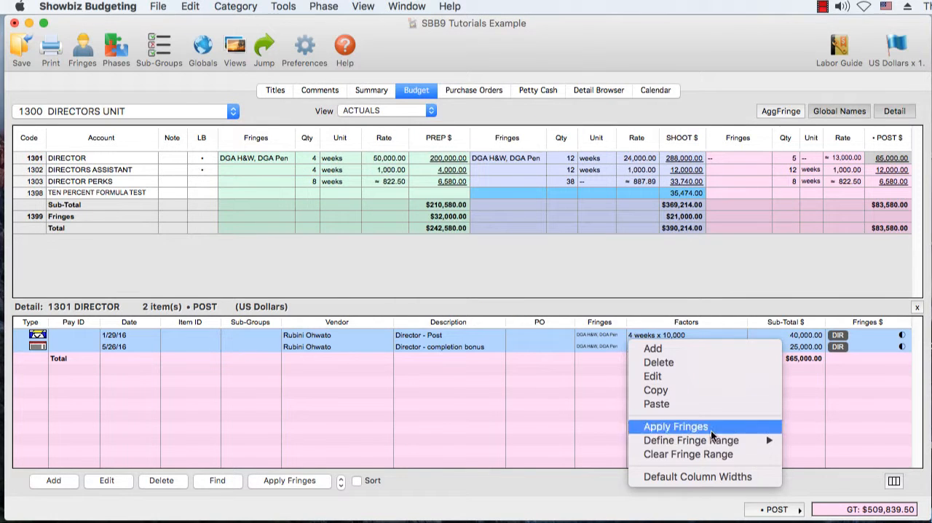
pyautogui.moveTo(766, 440)
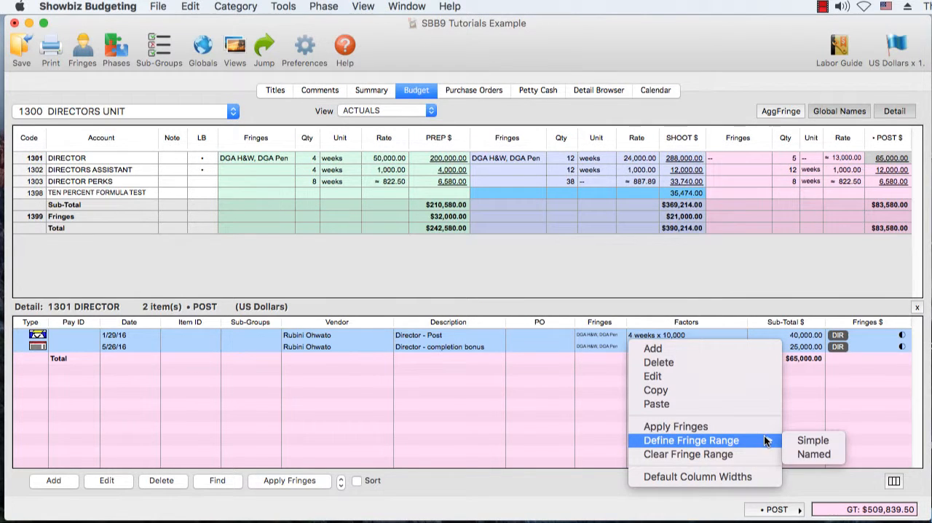
pyautogui.click(803, 457)
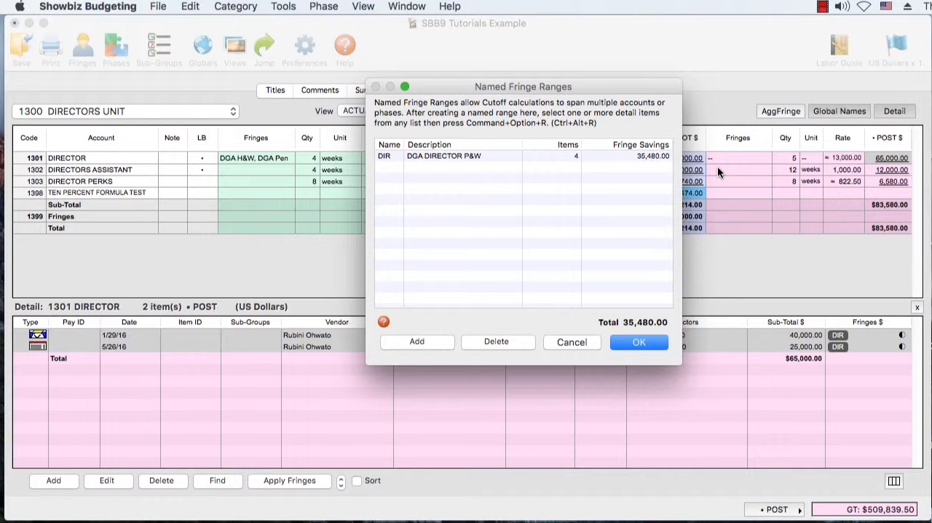
# - Open the online help on fringe ranges in Firefox and switch to the Showbiz Software support page
pyautogui.click(384, 322)
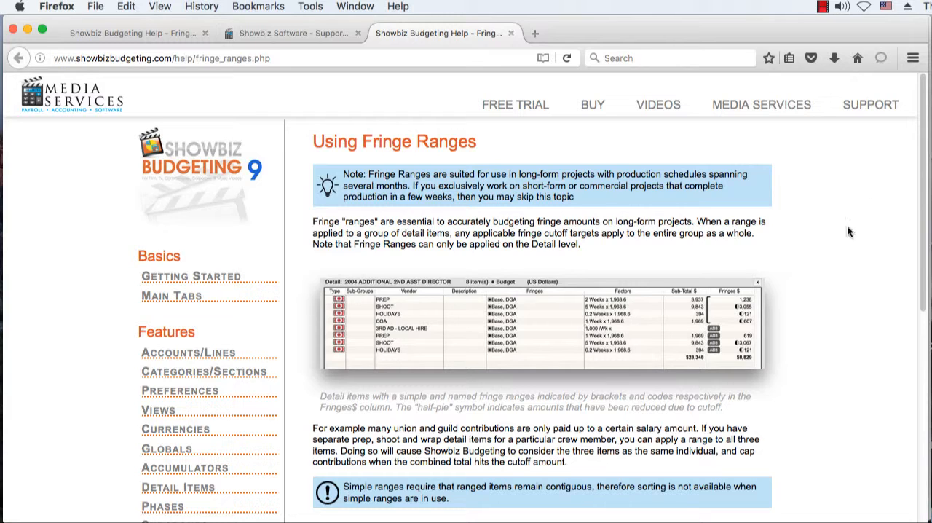
pyautogui.click(283, 41)
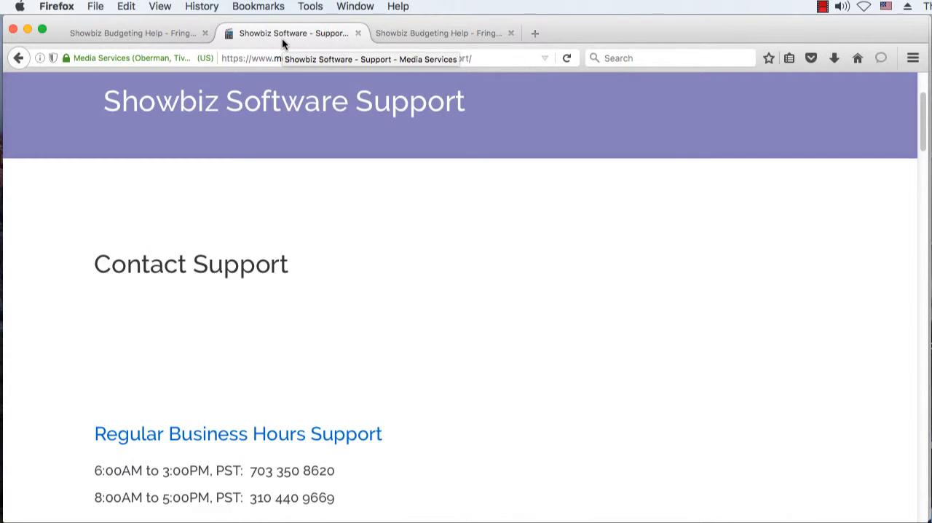